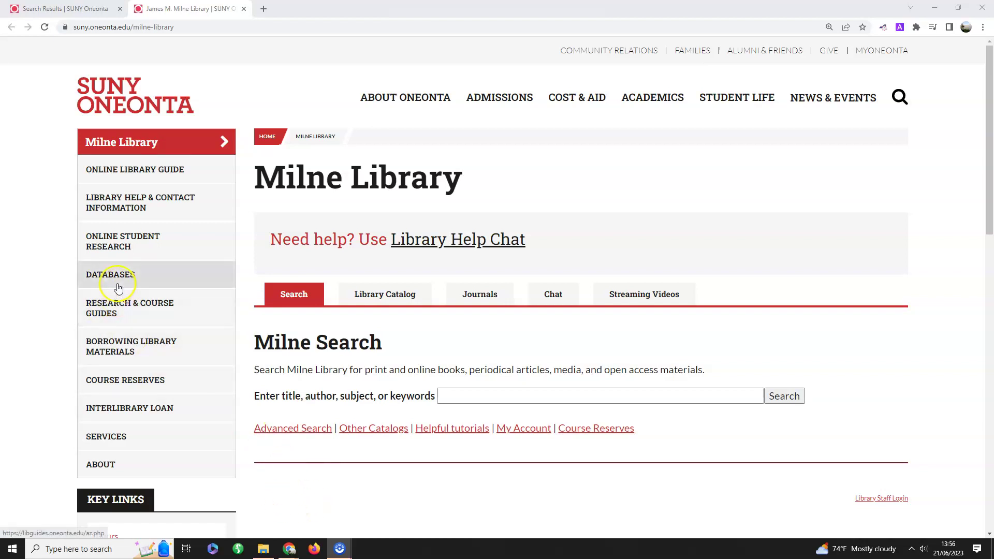
Open the Academic OneFile database from the library's A-Z Databases list.
{"action": "left_click", "coordinate": [164, 284]}
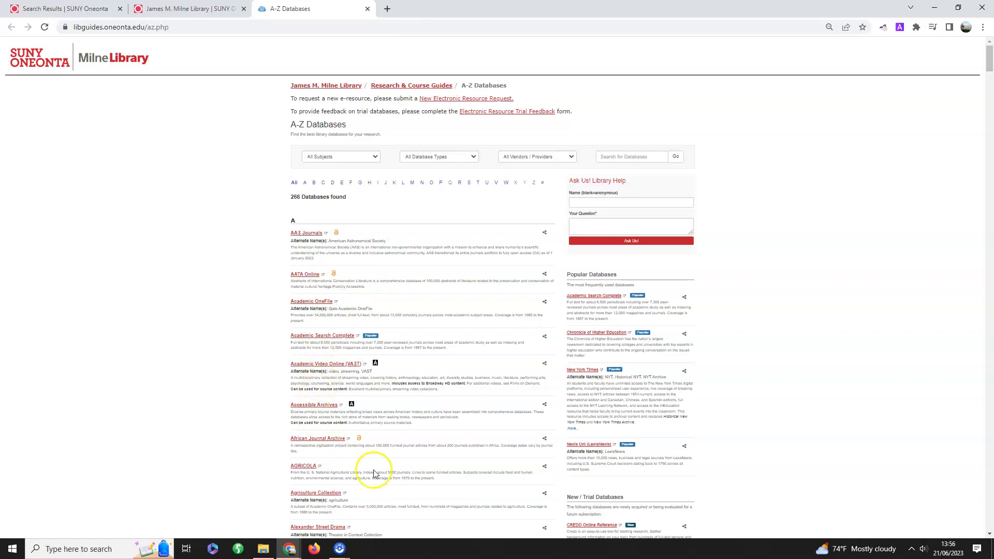
{"action": "left_click", "coordinate": [307, 305]}
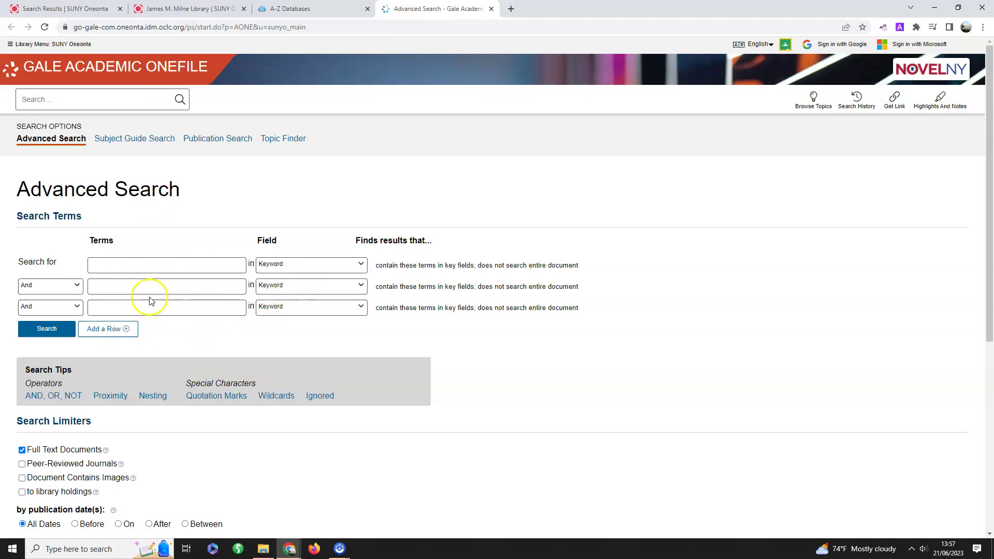
View the Subject Guide Search form, ending back on the Advanced Search form.
{"action": "left_click", "coordinate": [84, 100]}
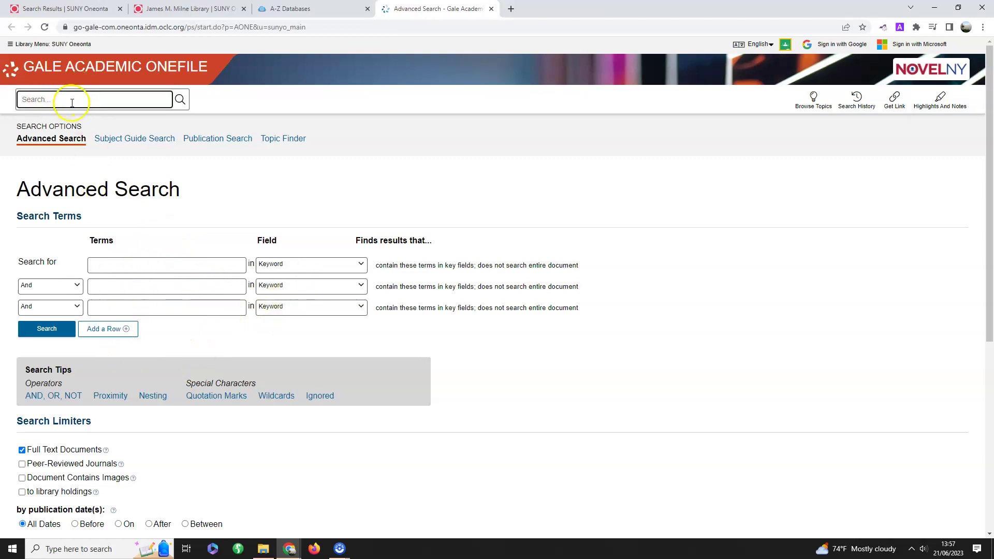
{"action": "left_click", "coordinate": [127, 140]}
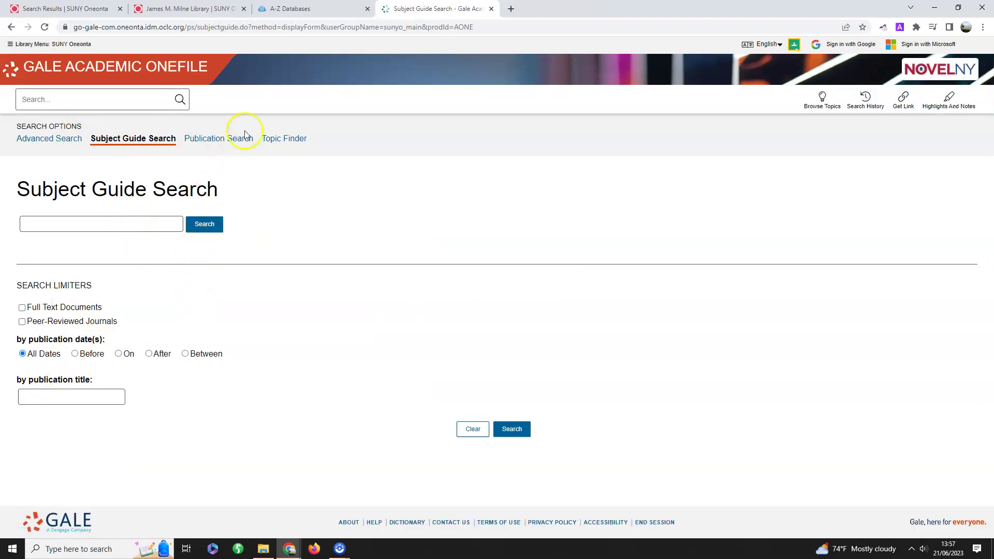
{"action": "left_click", "coordinate": [45, 144]}
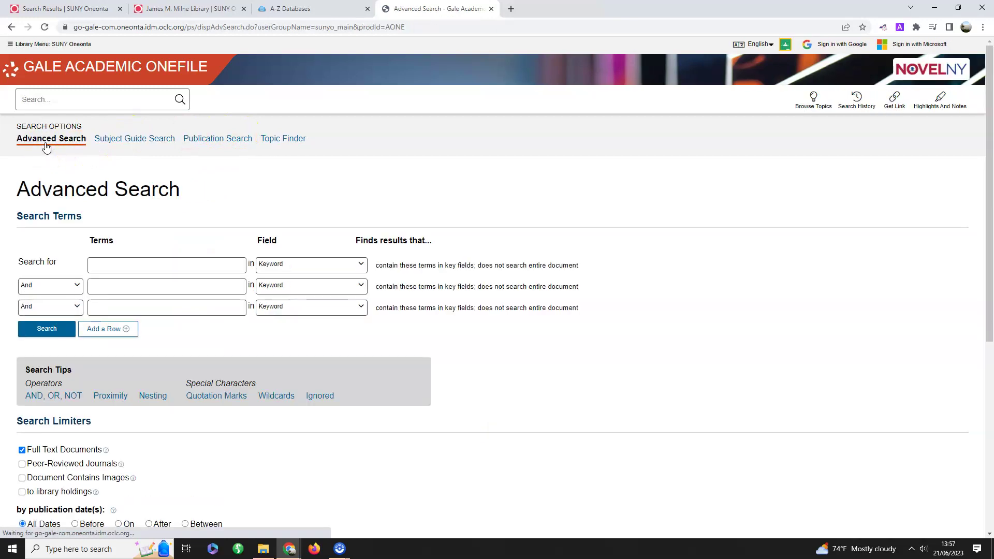
Enter "social justice" as the first search term of the advanced search.
{"action": "left_click", "coordinate": [132, 266]}
{"action": "type", "text": "soc"}
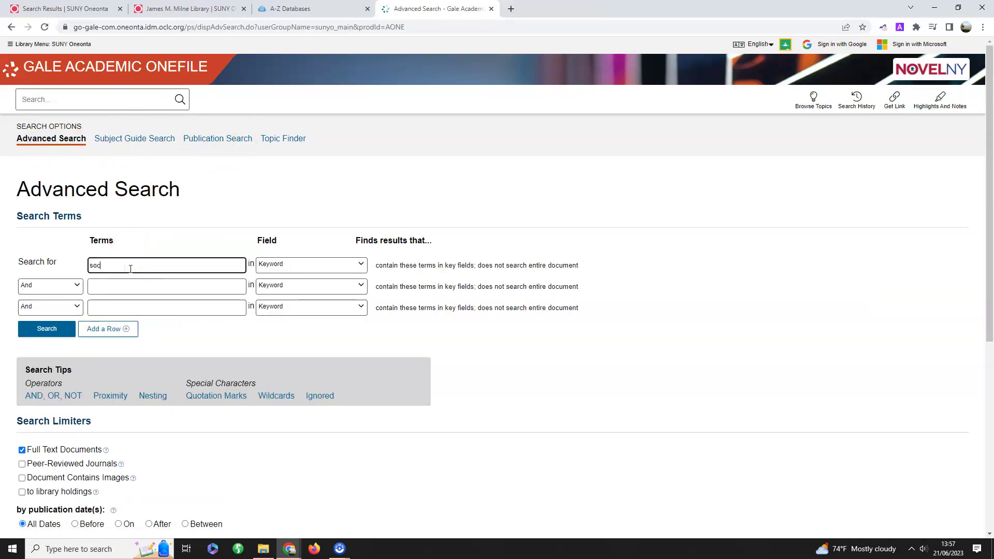
{"action": "type", "text": "ial justice"}
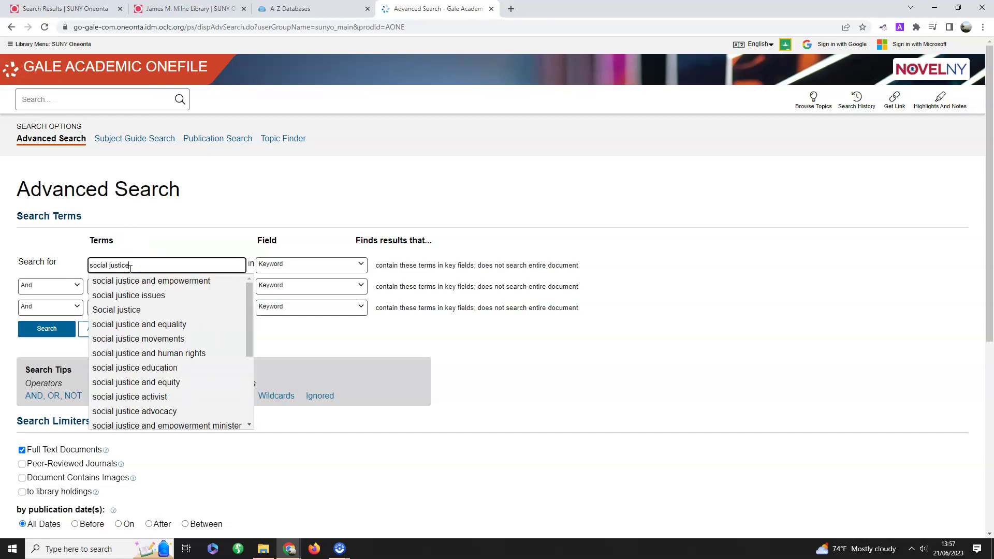
{"action": "left_click", "coordinate": [153, 226]}
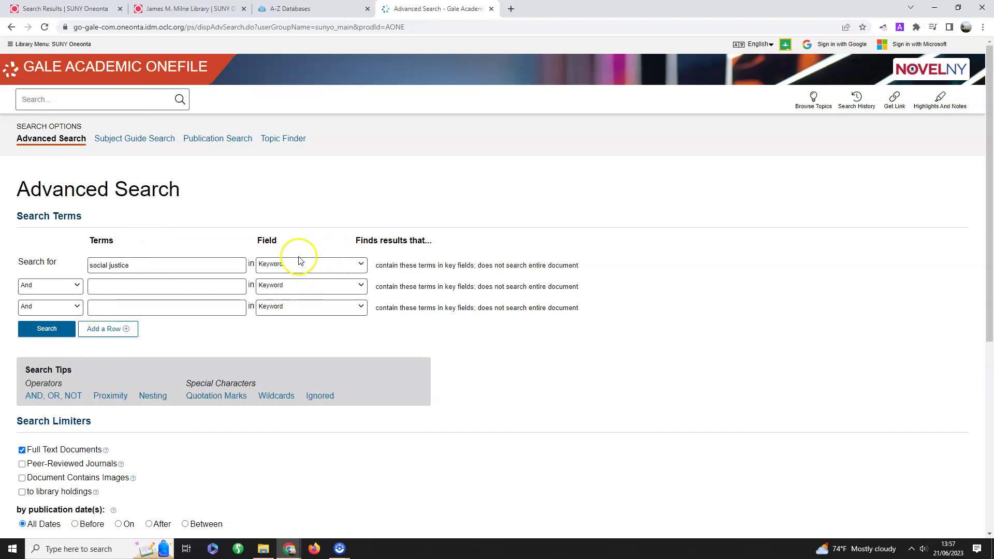
Review the search field options for the first term and choose Keyword.
{"action": "left_click", "coordinate": [364, 265]}
{"action": "left_click_drag", "start_coordinate": [380, 313], "coordinate": [384, 364]}
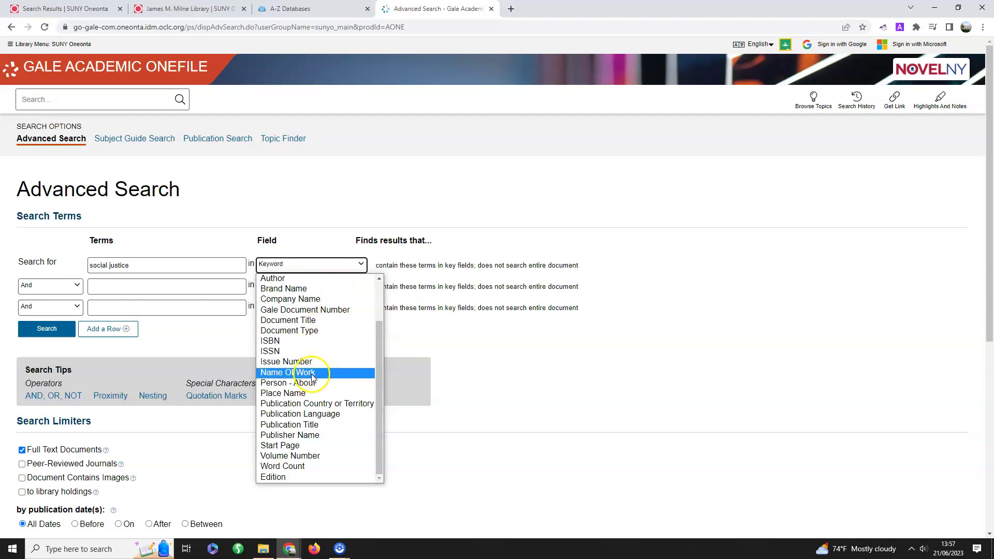
{"action": "scroll", "coordinate": [321, 375], "scroll_direction": "up", "scroll_amount": 3}
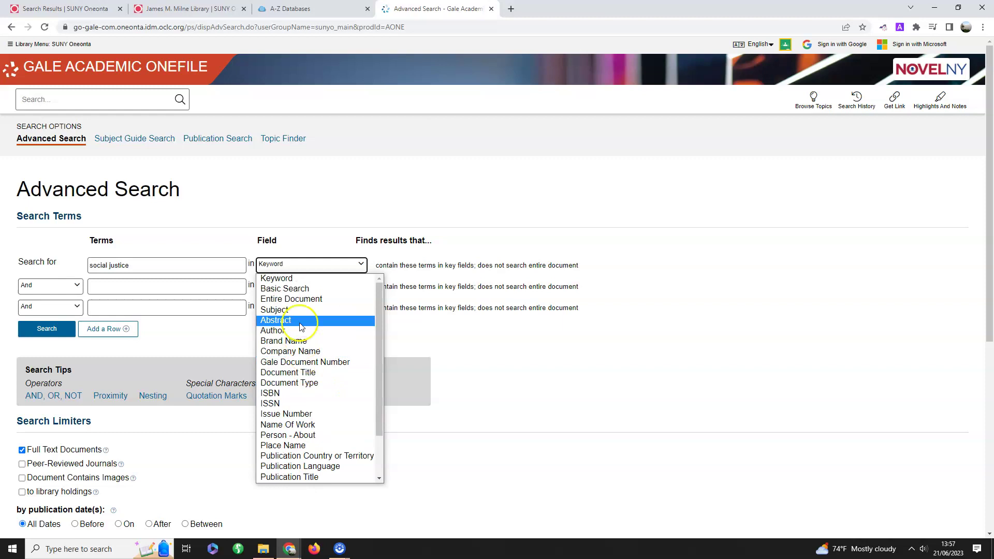
{"action": "left_click", "coordinate": [309, 278]}
{"action": "left_click", "coordinate": [514, 361]}
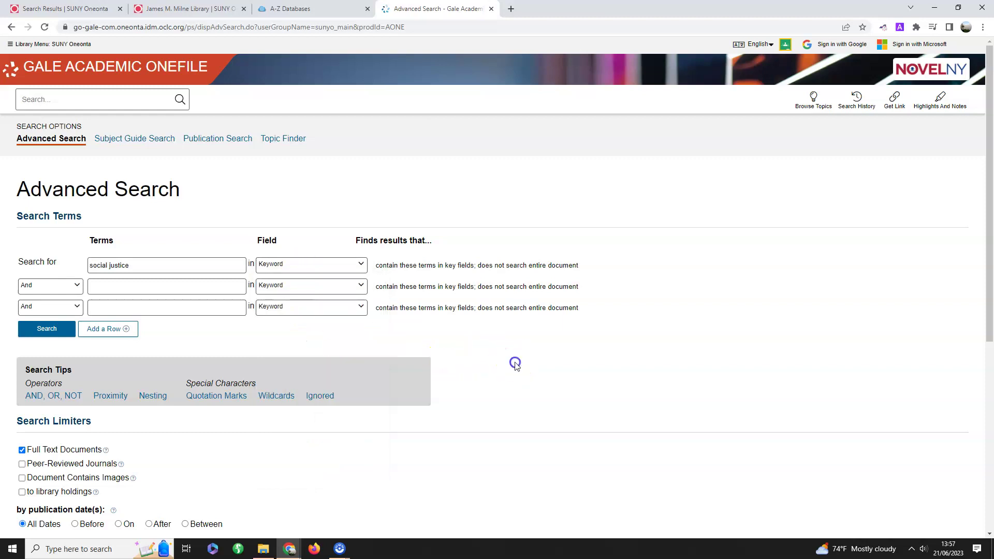
Examine the search limiters and browse the available document types without selecting any.
{"action": "scroll", "coordinate": [72, 356], "scroll_direction": "down", "scroll_amount": 2}
{"action": "scroll", "coordinate": [71, 356], "scroll_direction": "down", "scroll_amount": 1}
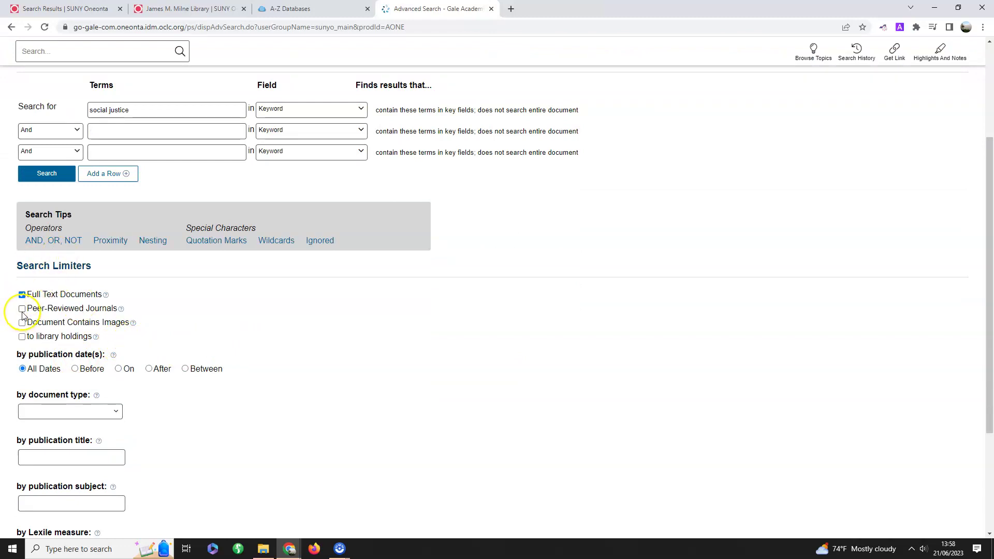
{"action": "scroll", "coordinate": [176, 390], "scroll_direction": "down", "scroll_amount": 2}
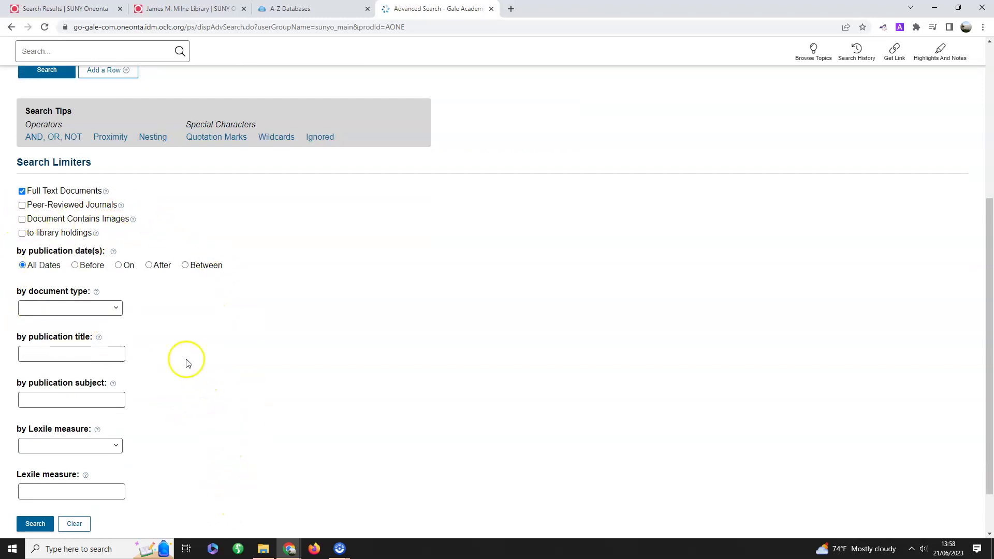
{"action": "scroll", "coordinate": [98, 176], "scroll_direction": "down", "scroll_amount": 1}
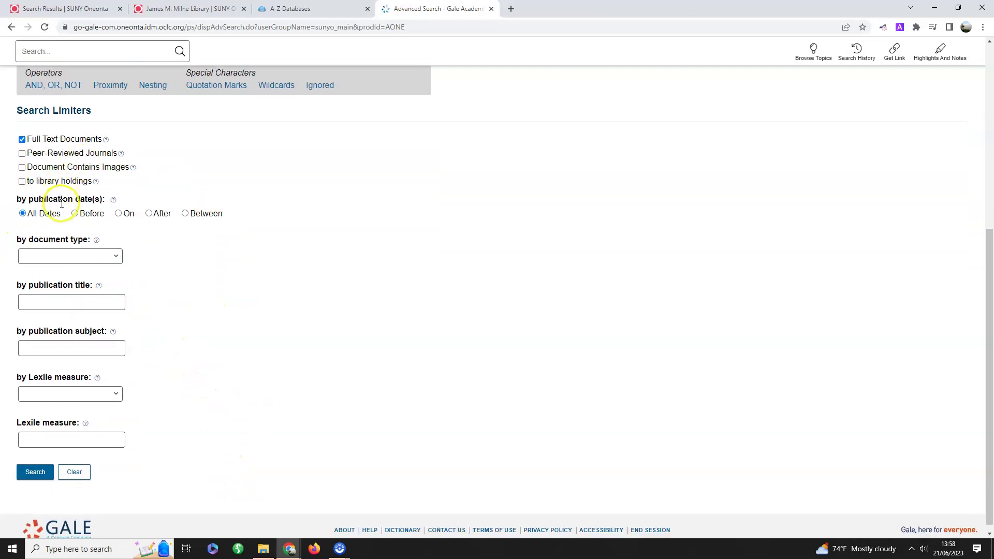
{"action": "left_click", "coordinate": [112, 261]}
{"action": "scroll", "coordinate": [83, 338], "scroll_direction": "down", "scroll_amount": 1}
{"action": "scroll", "coordinate": [84, 334], "scroll_direction": "down", "scroll_amount": 2}
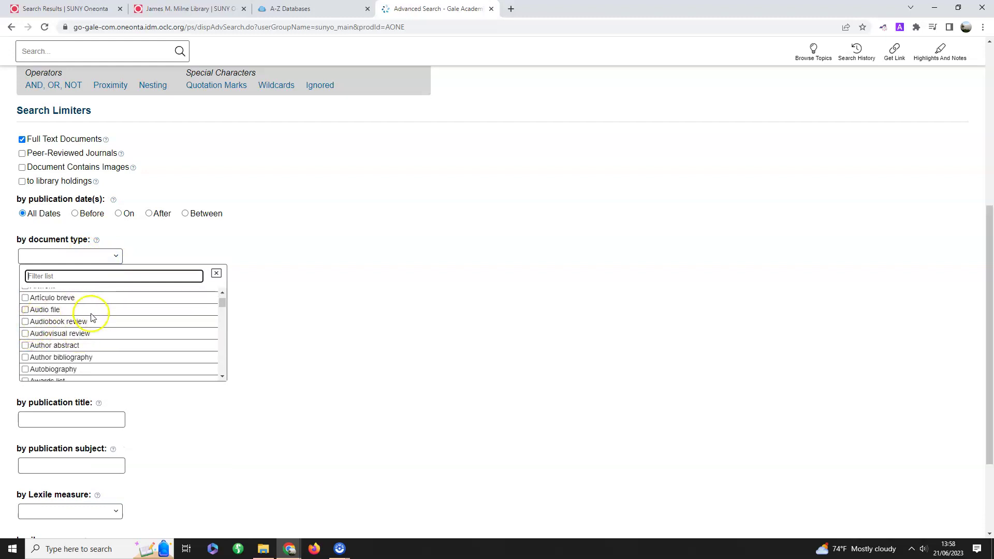
{"action": "scroll", "coordinate": [92, 315], "scroll_direction": "up", "scroll_amount": 4}
{"action": "scroll", "coordinate": [136, 334], "scroll_direction": "down", "scroll_amount": 2}
{"action": "scroll", "coordinate": [137, 336], "scroll_direction": "down", "scroll_amount": 4}
{"action": "scroll", "coordinate": [135, 336], "scroll_direction": "down", "scroll_amount": 8}
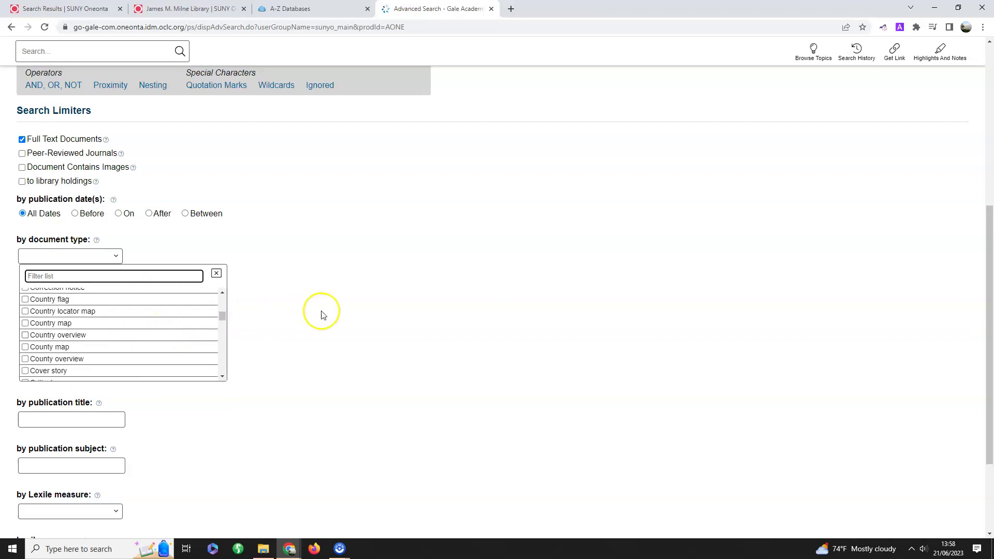
{"action": "left_click", "coordinate": [216, 274]}
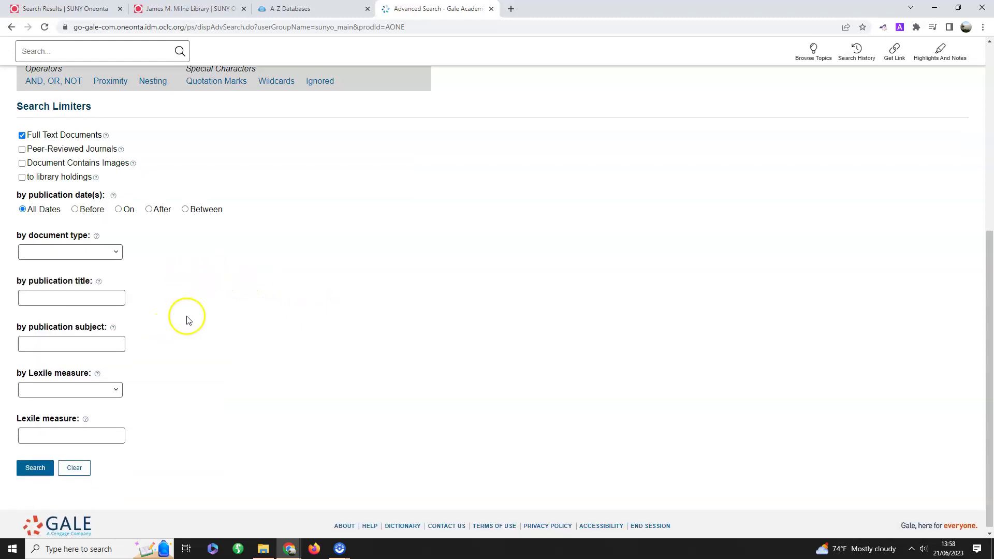
Run the advanced search for social justice and show the Academic Journals results.
{"action": "scroll", "coordinate": [237, 393], "scroll_direction": "up", "scroll_amount": 3}
{"action": "scroll", "coordinate": [235, 393], "scroll_direction": "up", "scroll_amount": 2}
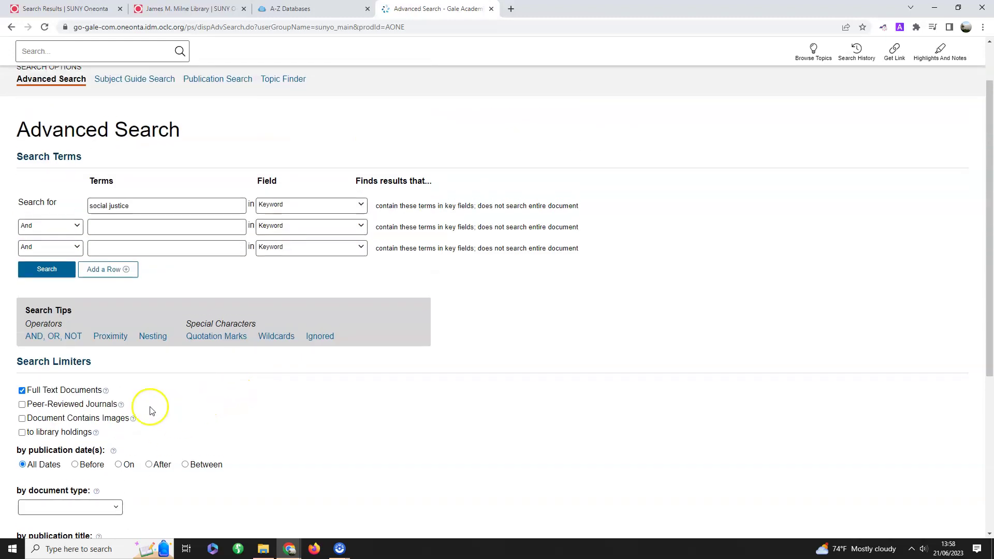
{"action": "left_click", "coordinate": [46, 275]}
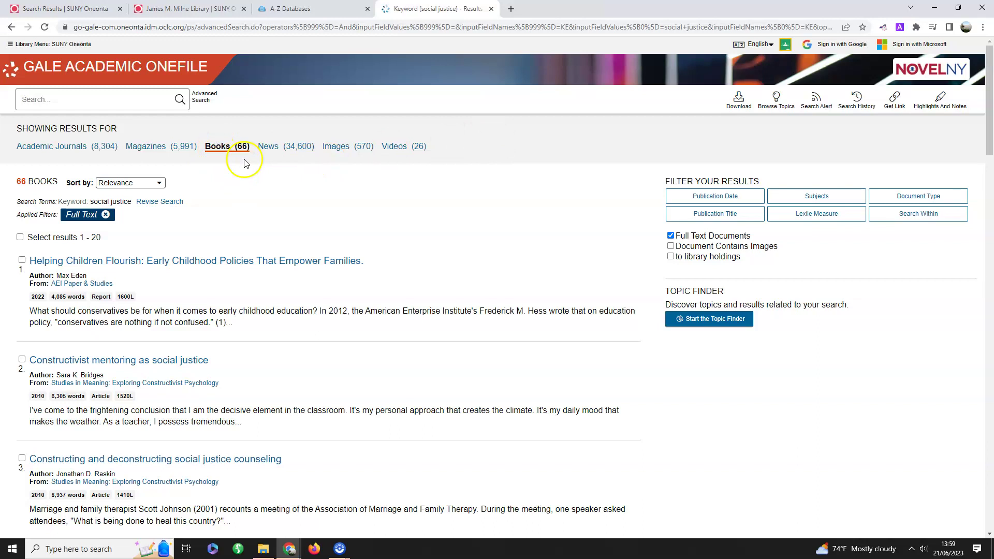
{"action": "left_click", "coordinate": [44, 154]}
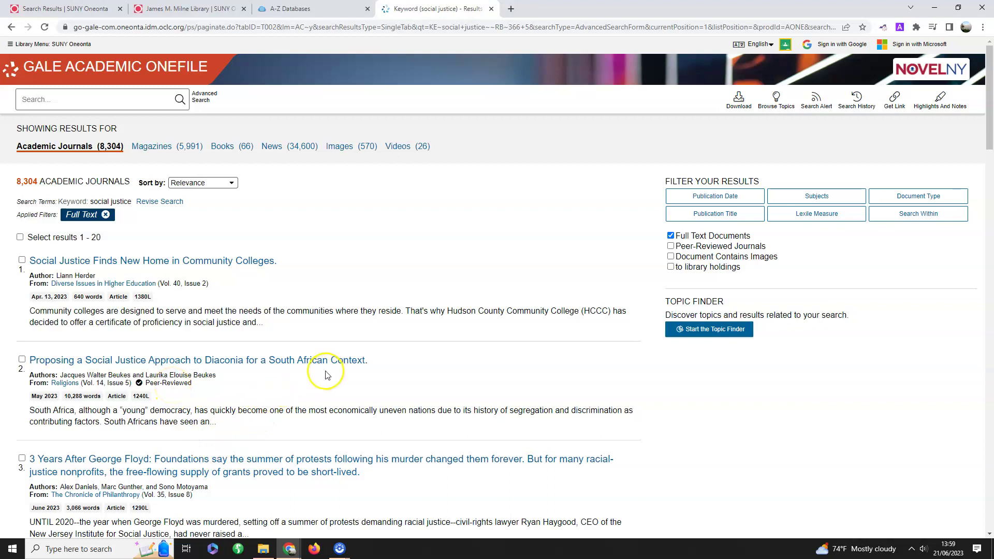
Limit the academic journal results to peer-reviewed journals and look over the filtered list.
{"action": "left_click", "coordinate": [671, 247]}
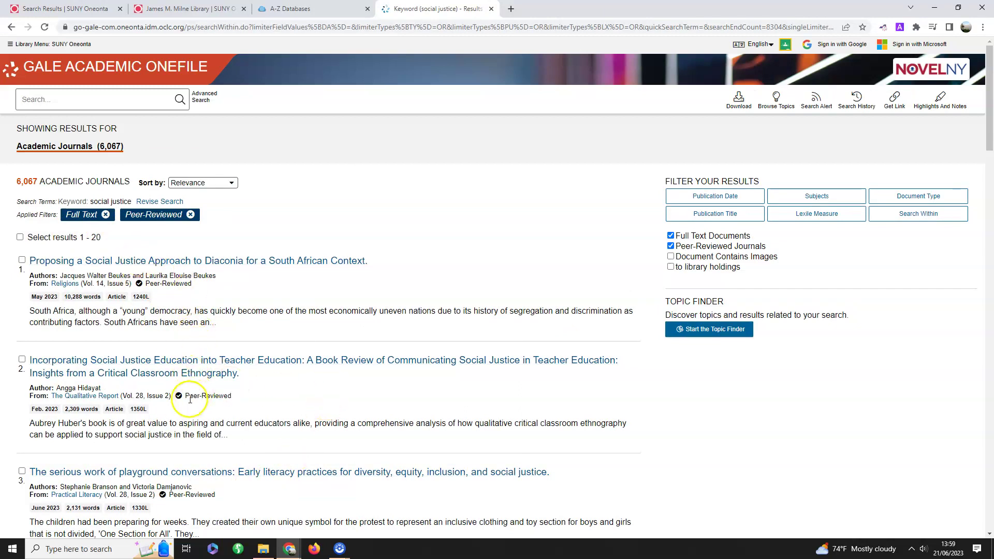
{"action": "scroll", "coordinate": [300, 422], "scroll_direction": "down", "scroll_amount": 7}
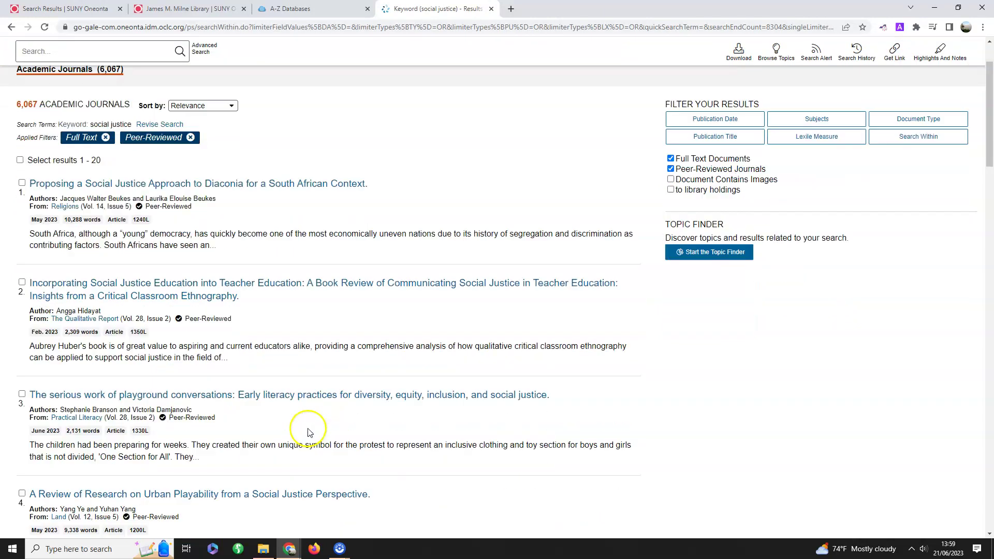
{"action": "scroll", "coordinate": [305, 427], "scroll_direction": "up", "scroll_amount": 7}
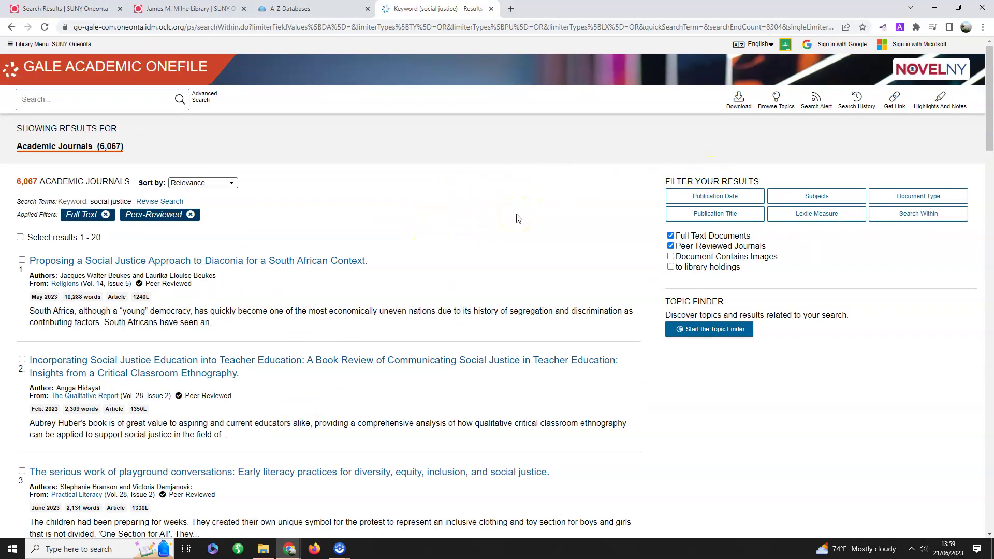
Try to filter the results by a custom publication date range starting in 2019.
{"action": "left_click", "coordinate": [688, 202]}
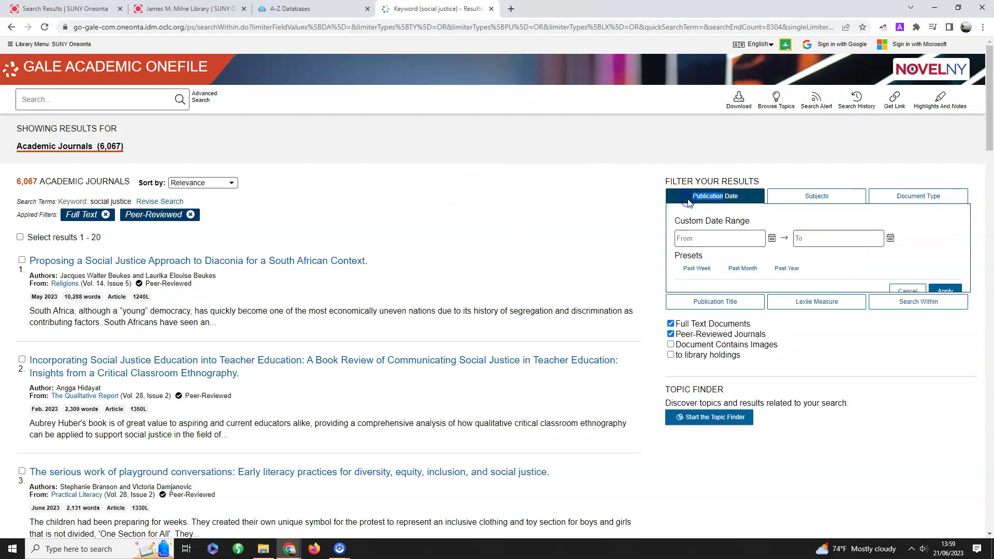
{"action": "left_click", "coordinate": [701, 241]}
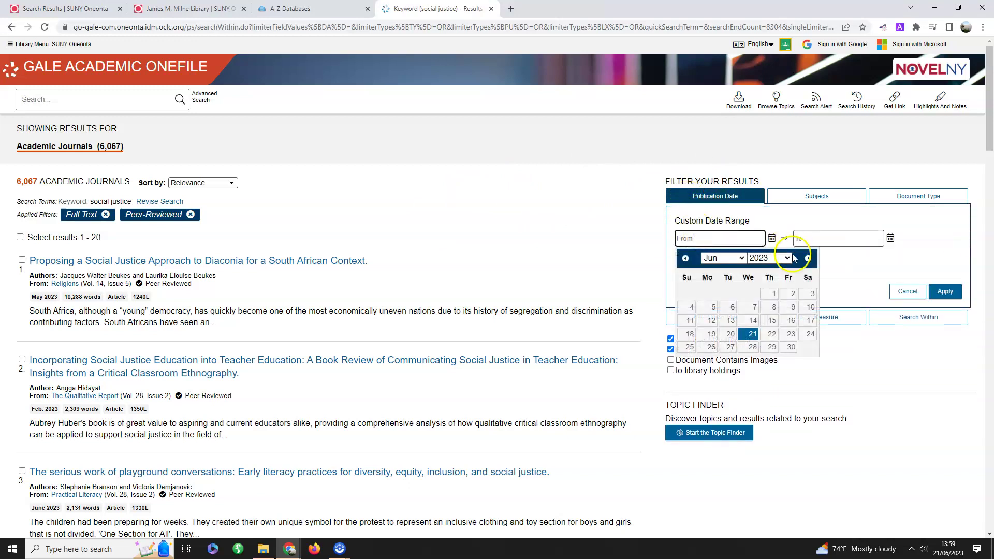
{"action": "left_click", "coordinate": [769, 258]}
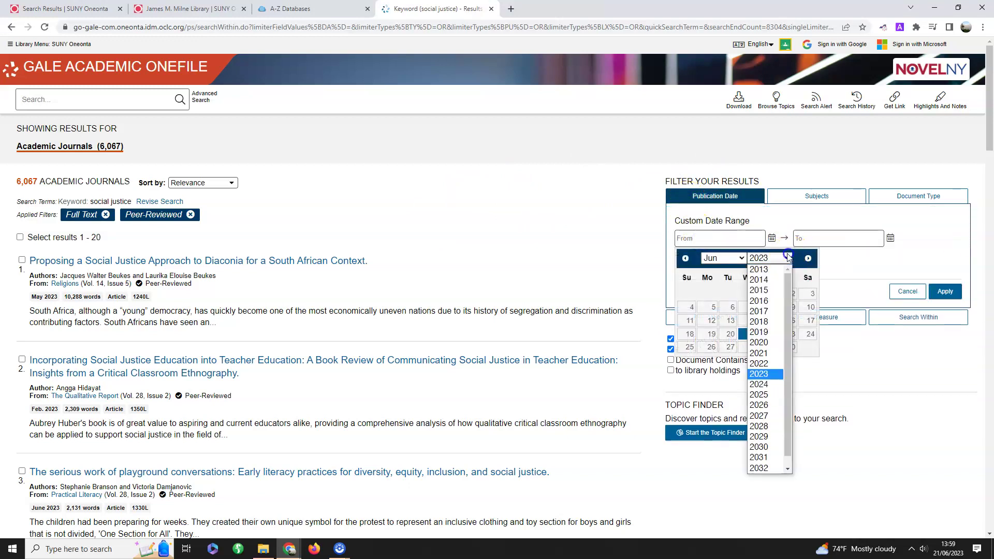
{"action": "left_click", "coordinate": [760, 332]}
{"action": "left_click", "coordinate": [819, 236]}
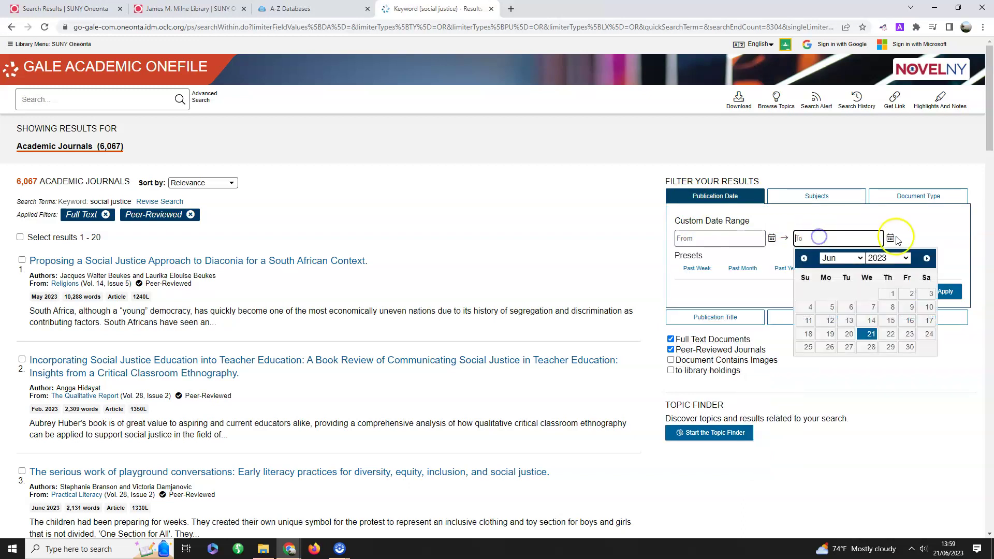
{"action": "left_click", "coordinate": [869, 386]}
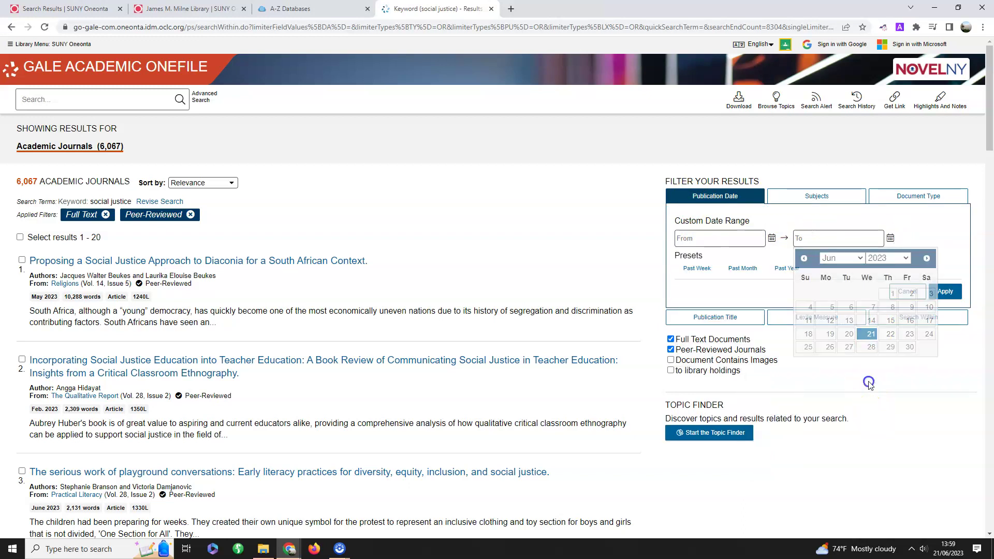
{"action": "left_click", "coordinate": [937, 295]}
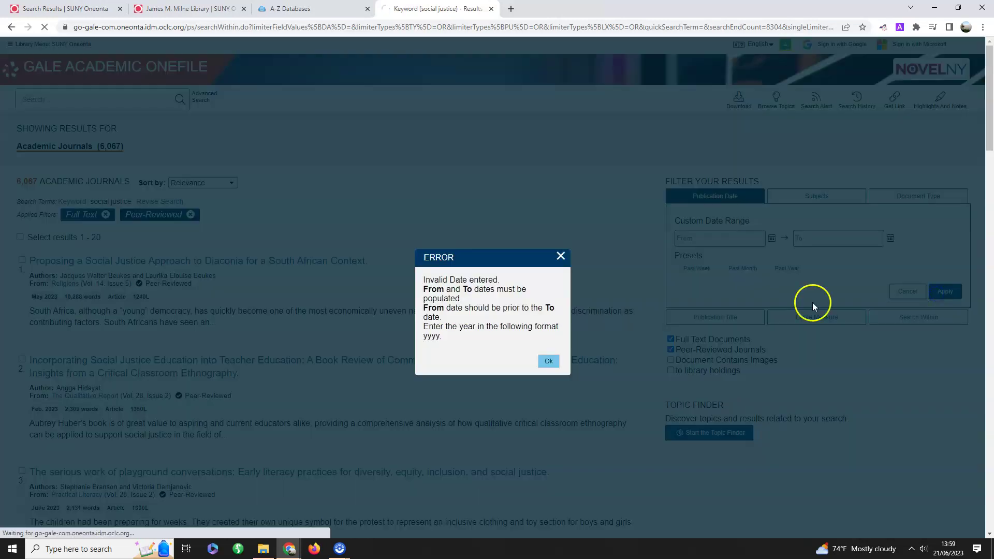
{"action": "left_click", "coordinate": [541, 365]}
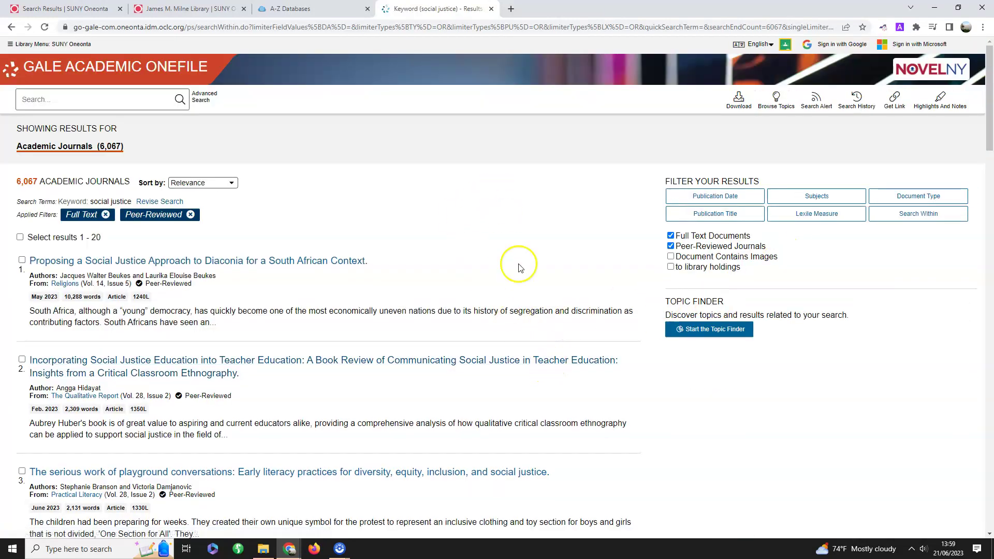
Browse the results and open the article "Proposing a Social Justice Approach to Diaconia for a South African Context".
{"action": "scroll", "coordinate": [498, 250], "scroll_direction": "down", "scroll_amount": 3}
{"action": "scroll", "coordinate": [499, 250], "scroll_direction": "down", "scroll_amount": 2}
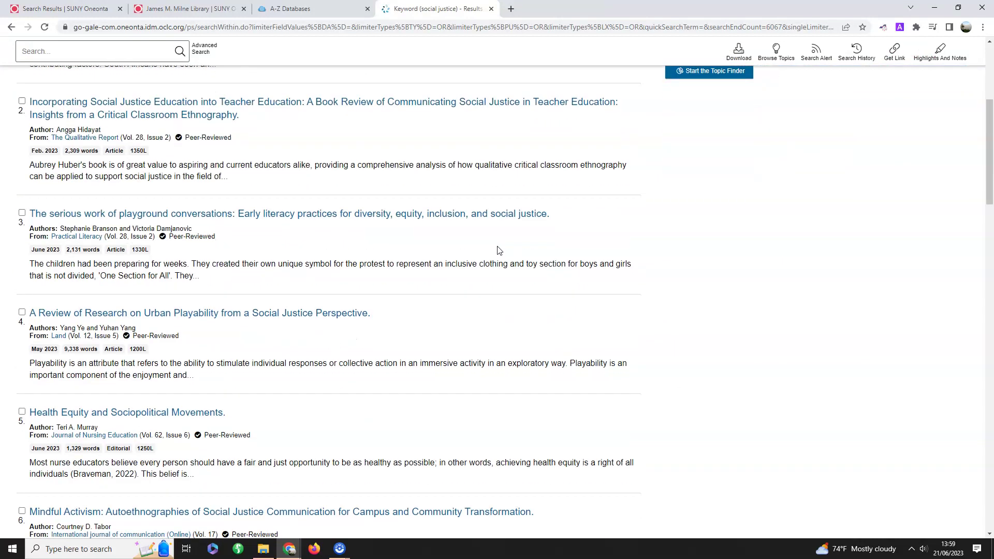
{"action": "scroll", "coordinate": [362, 251], "scroll_direction": "up", "scroll_amount": 3}
{"action": "left_click", "coordinate": [154, 157]}
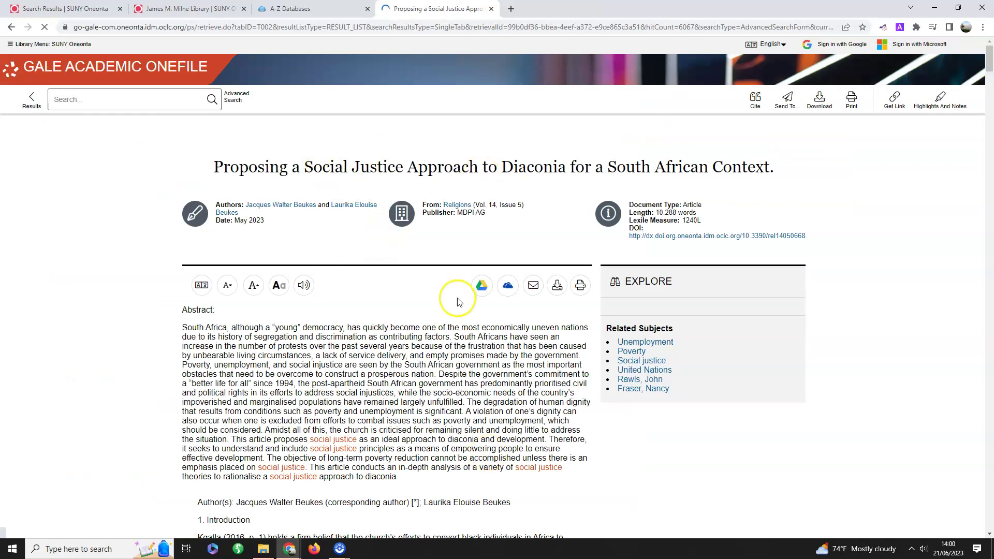
Skim the article's abstract and full text, ending back at its beginning.
{"action": "scroll", "coordinate": [443, 292], "scroll_direction": "down", "scroll_amount": 3}
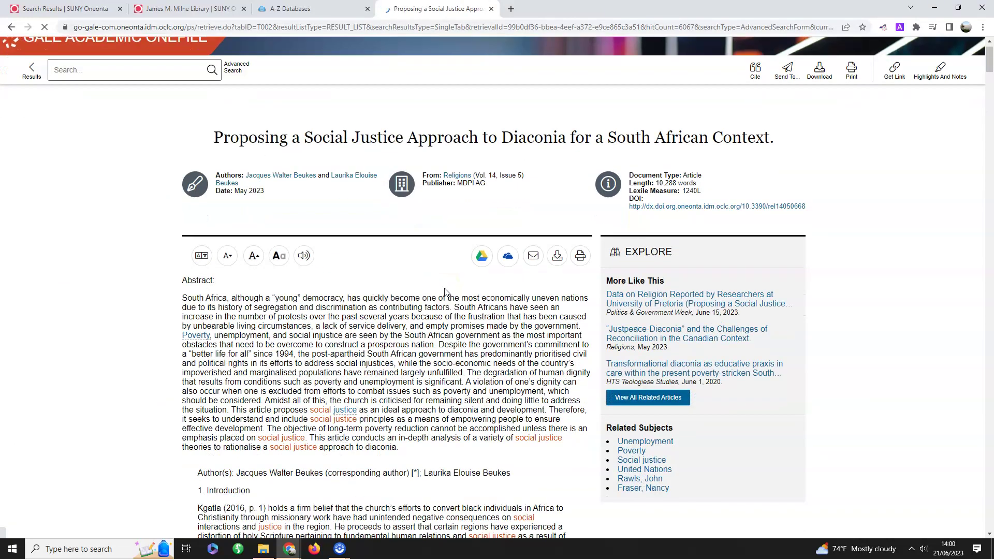
{"action": "scroll", "coordinate": [423, 366], "scroll_direction": "down", "scroll_amount": 2}
{"action": "scroll", "coordinate": [423, 365], "scroll_direction": "down", "scroll_amount": 15}
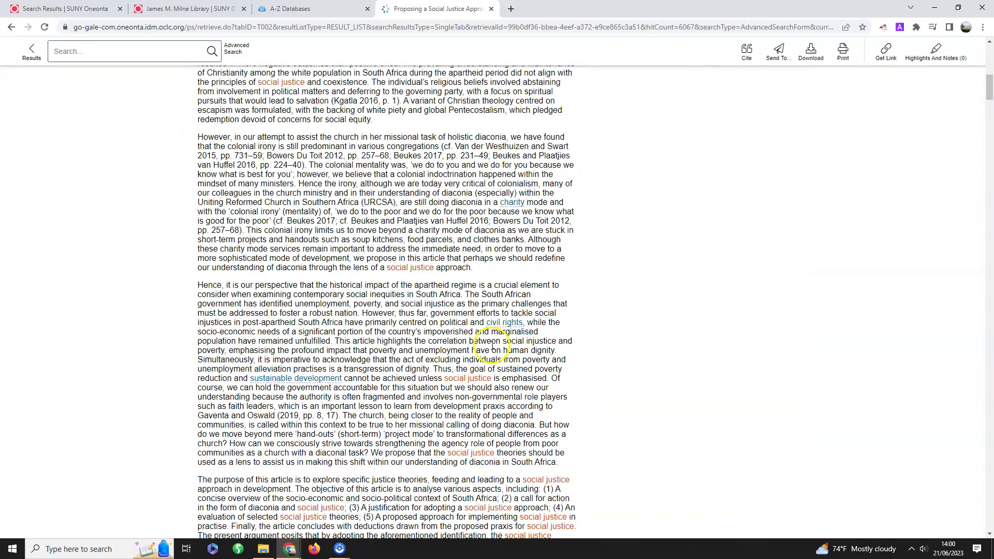
{"action": "scroll", "coordinate": [479, 375], "scroll_direction": "up", "scroll_amount": 3}
{"action": "scroll", "coordinate": [479, 375], "scroll_direction": "up", "scroll_amount": 15}
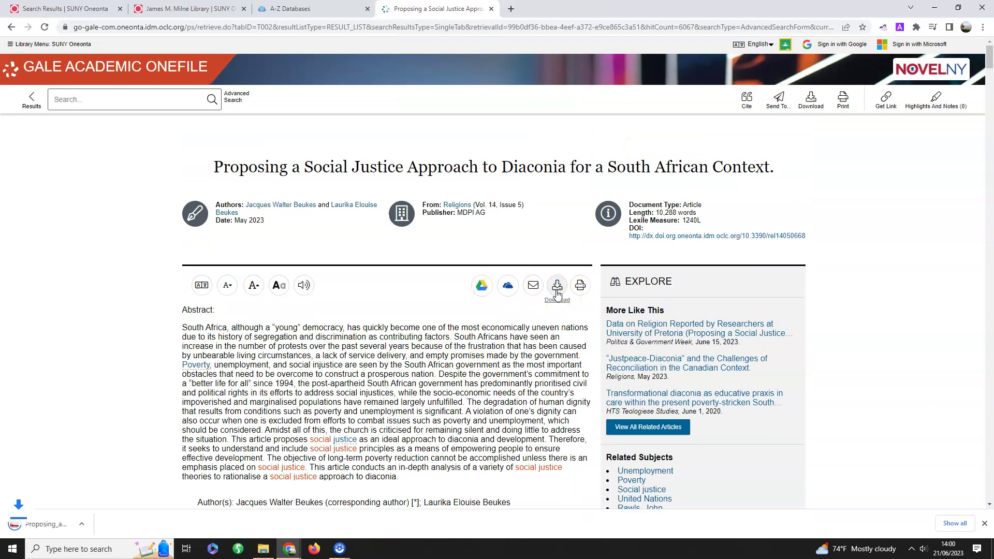
Open the downloaded PDF of the article and look through its first three pages.
{"action": "right_click", "coordinate": [107, 526]}
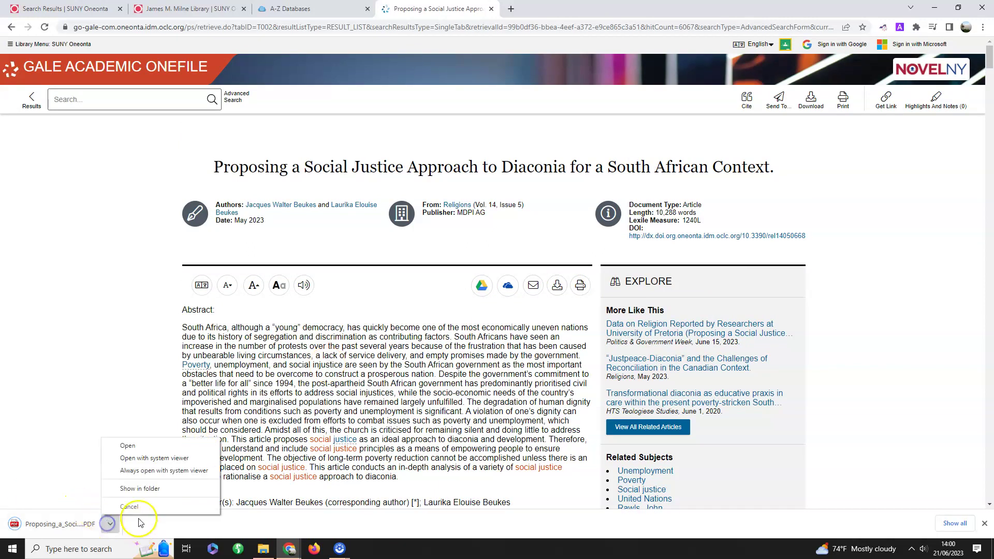
{"action": "left_click", "coordinate": [78, 444]}
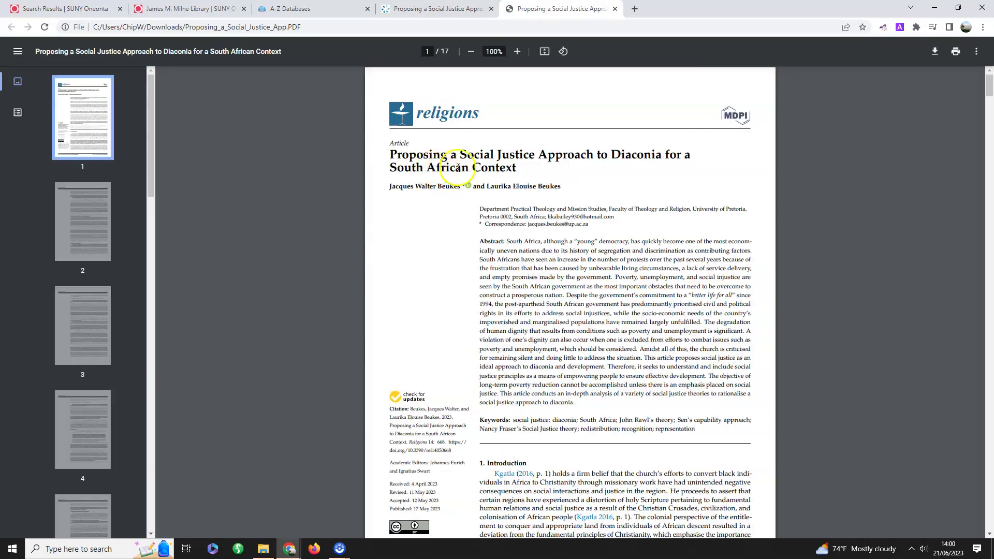
{"action": "scroll", "coordinate": [623, 227], "scroll_direction": "down", "scroll_amount": 5}
{"action": "scroll", "coordinate": [622, 228], "scroll_direction": "down", "scroll_amount": 5}
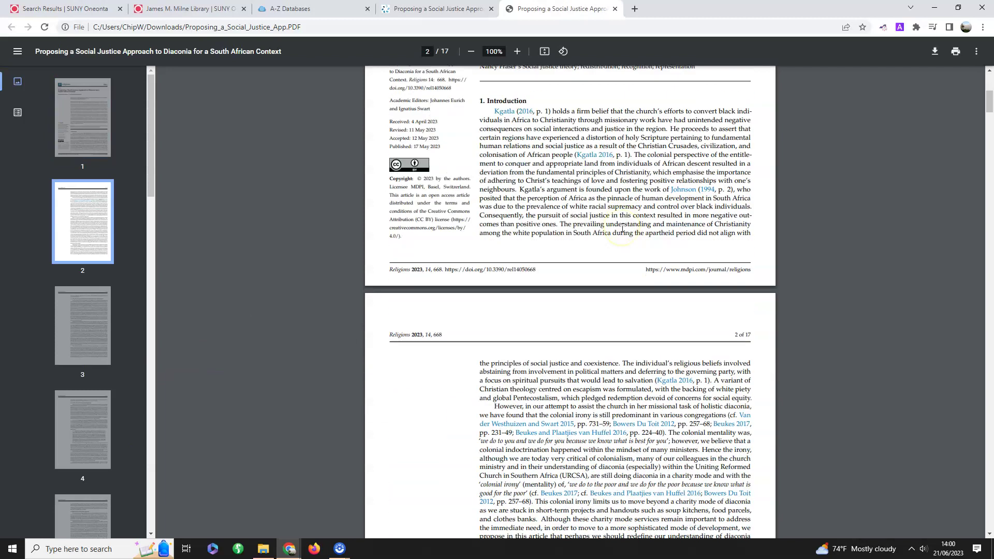
{"action": "scroll", "coordinate": [622, 228], "scroll_direction": "down", "scroll_amount": 1}
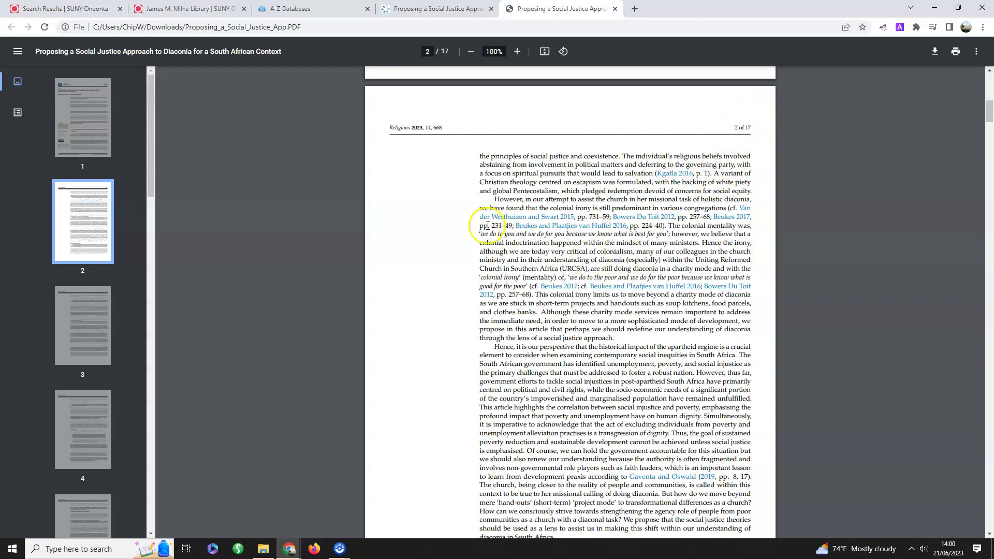
{"action": "scroll", "coordinate": [541, 223], "scroll_direction": "down", "scroll_amount": 8}
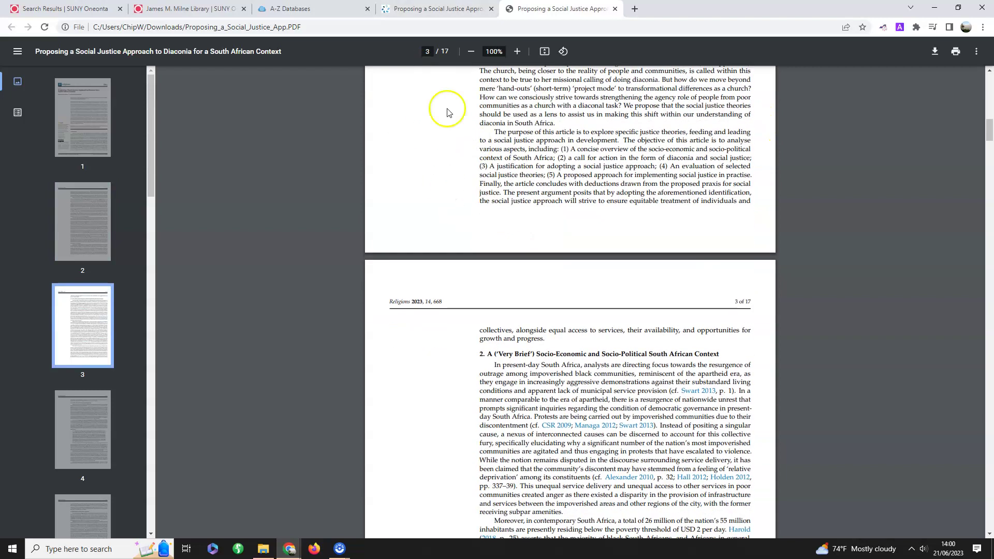
Return to the article's database page and view the link for getting back to it, leaving the link uncopied.
{"action": "key", "text": "ctrl+shift+Tab"}
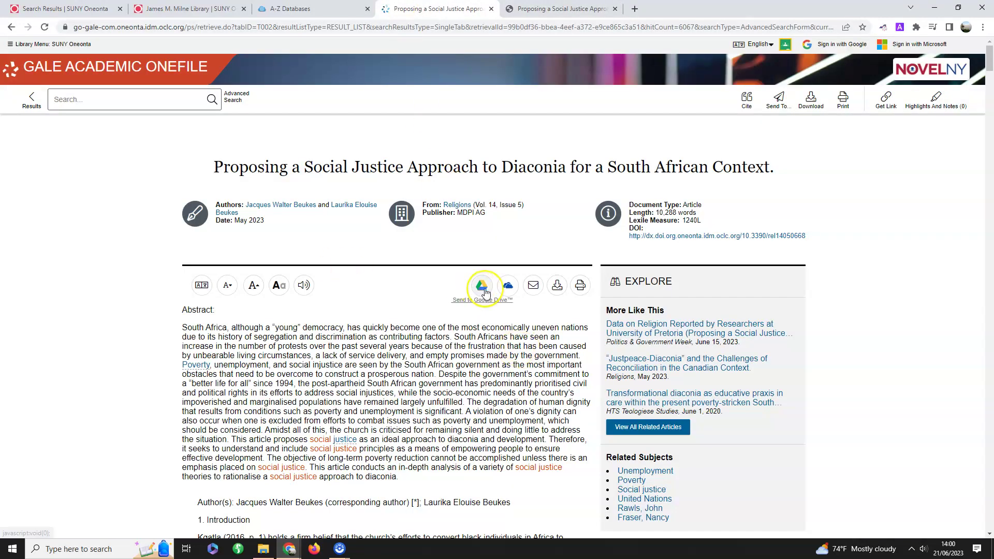
{"action": "left_click", "coordinate": [538, 285]}
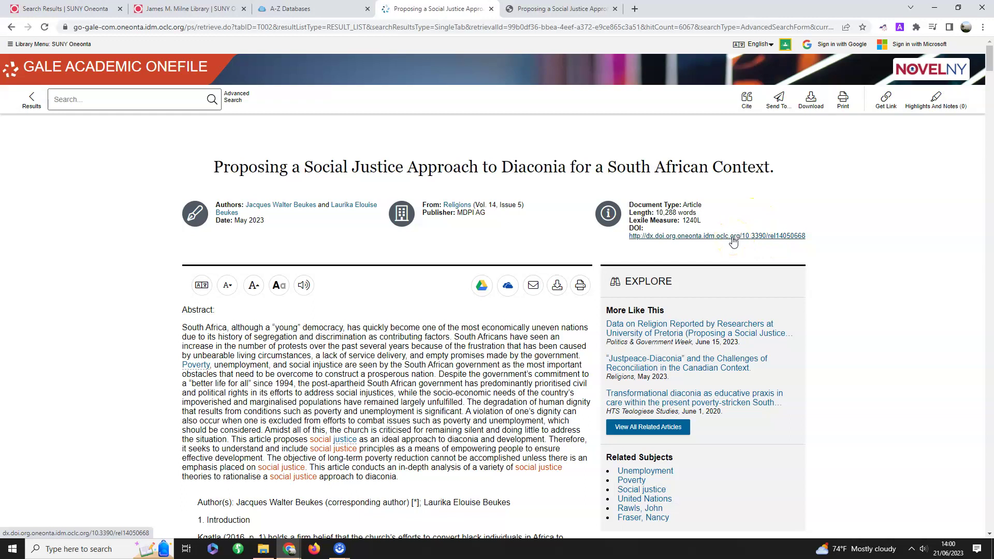
{"action": "left_click", "coordinate": [886, 103]}
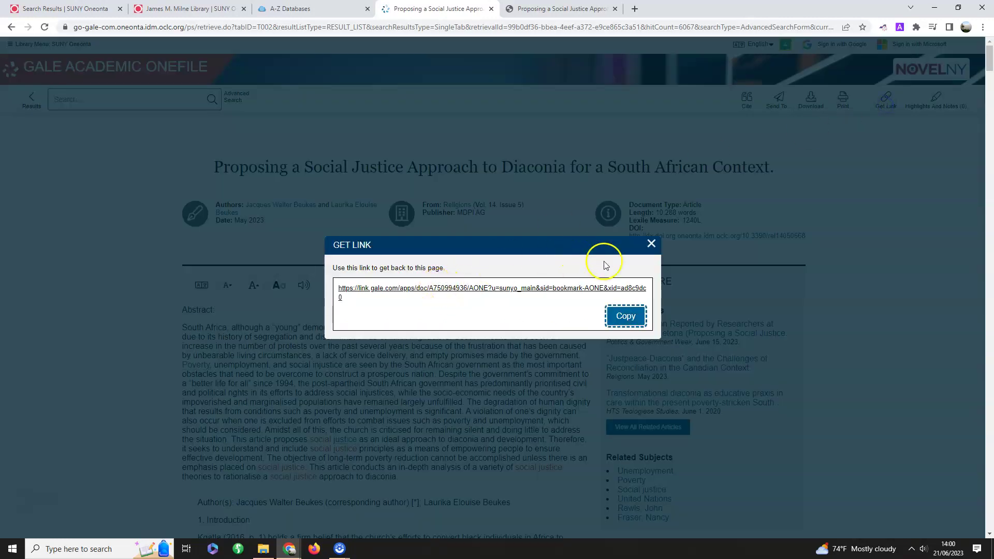
{"action": "left_click", "coordinate": [651, 244]}
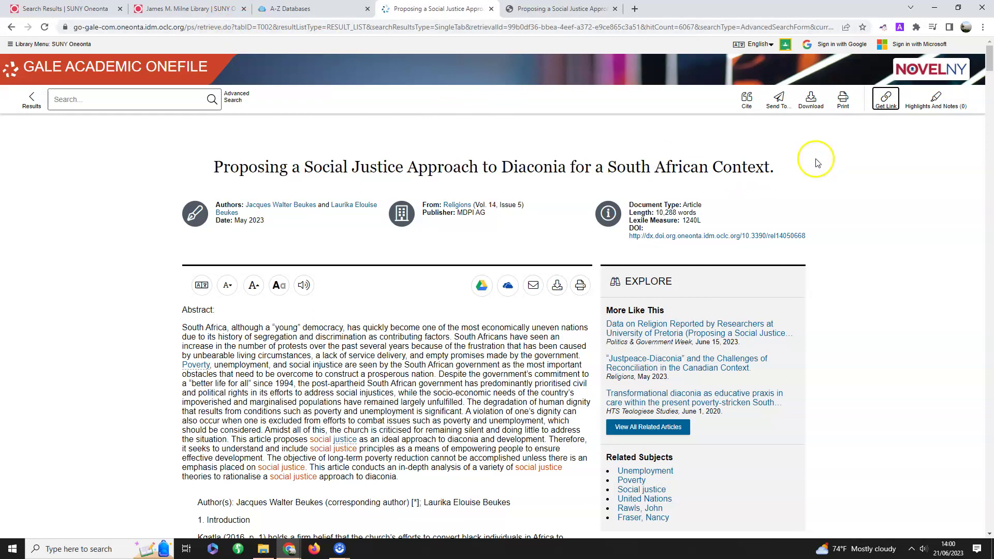
{"action": "left_click", "coordinate": [878, 103]}
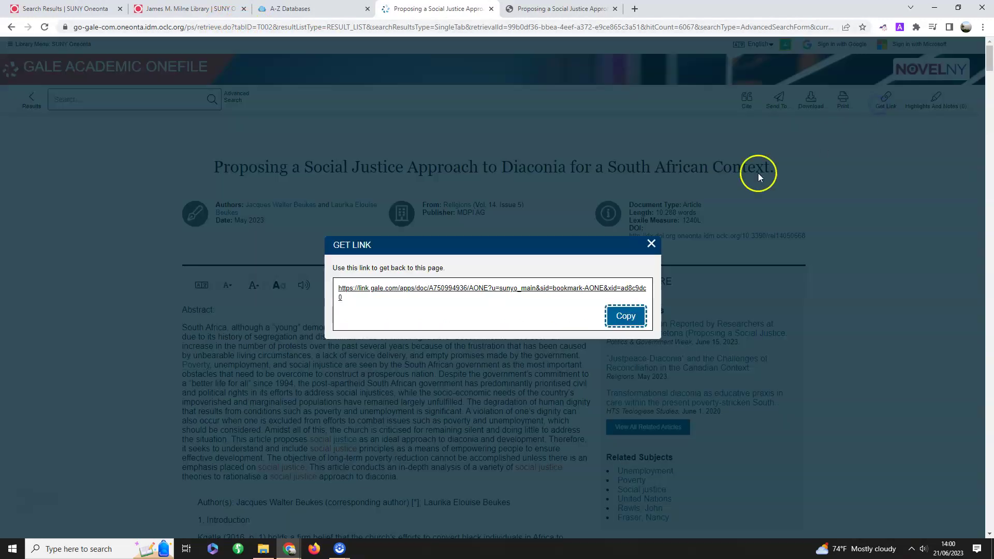
{"action": "left_click", "coordinate": [650, 243]}
{"action": "left_click", "coordinate": [867, 234]}
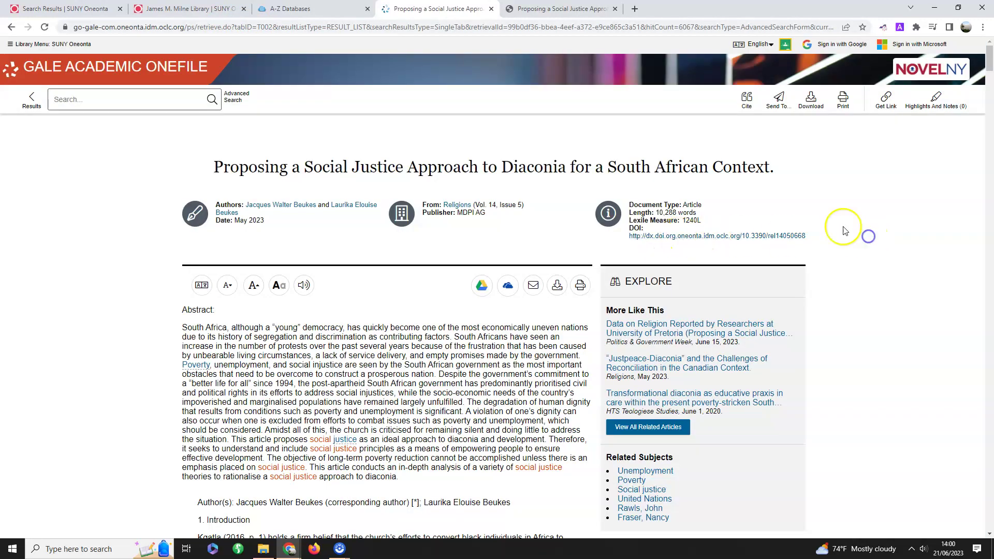
Review the article's citation in APA 7th, Chicago 17th, Harvard and MLA 9th Edition styles, highlighting the database name in the MLA citation.
{"action": "left_click", "coordinate": [749, 108]}
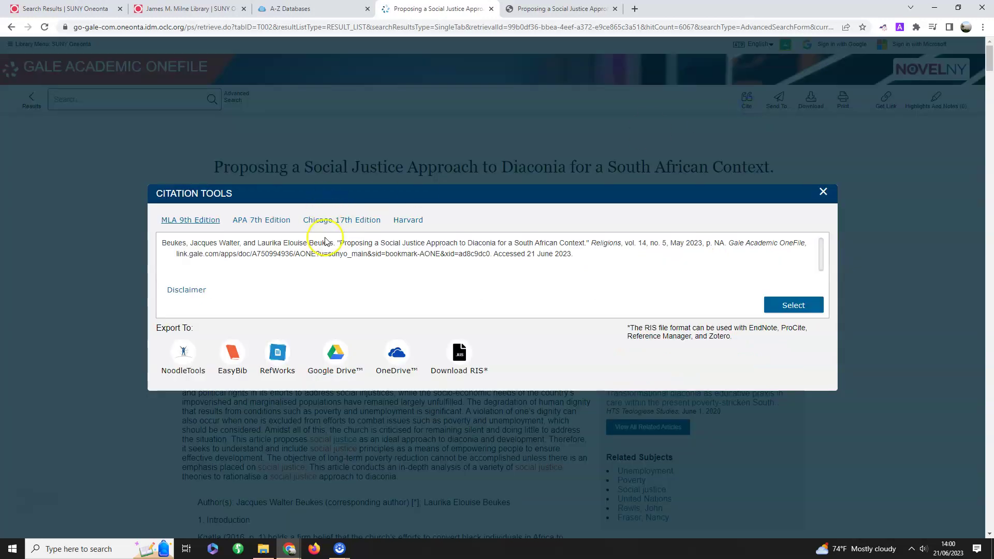
{"action": "left_click", "coordinate": [262, 220]}
{"action": "left_click", "coordinate": [348, 220]}
{"action": "left_click", "coordinate": [406, 222]}
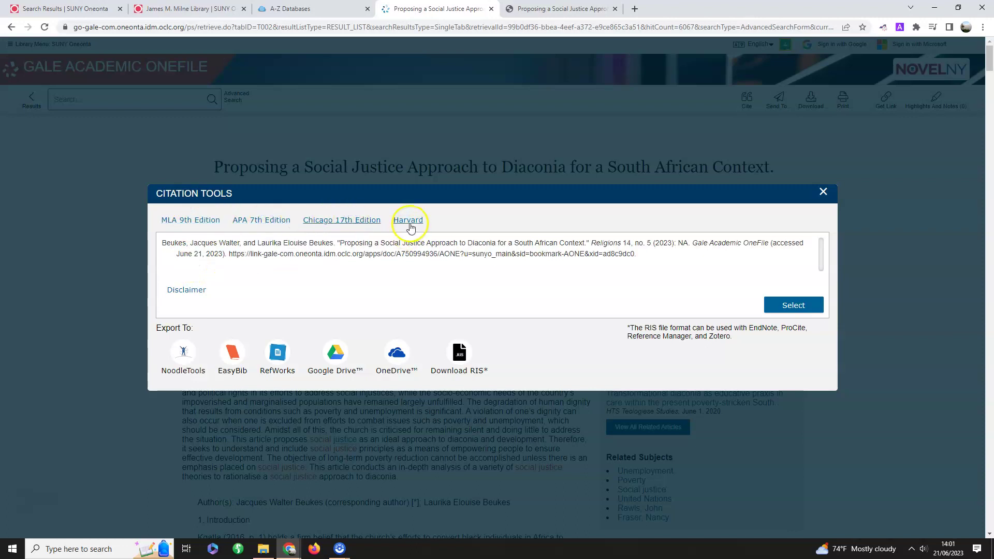
{"action": "left_click", "coordinate": [187, 223]}
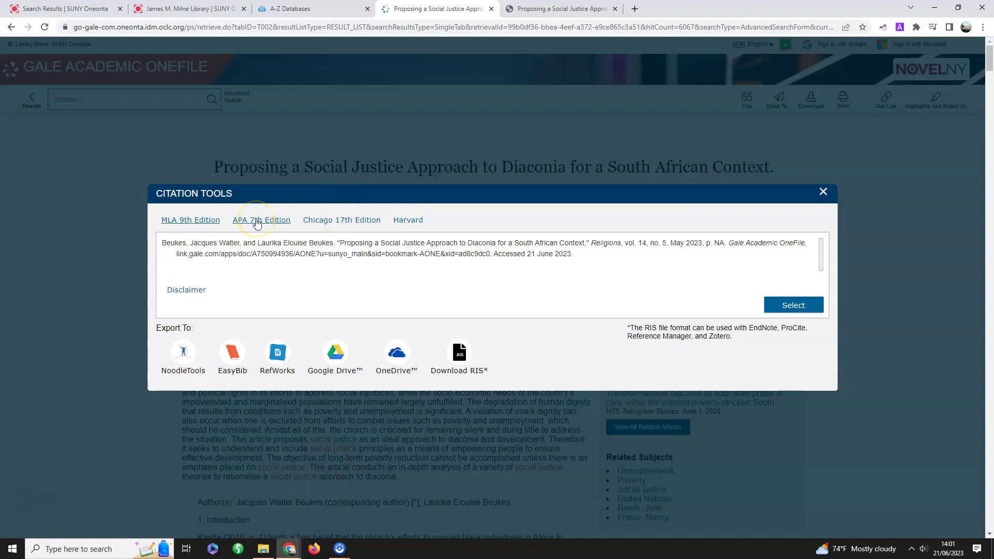
{"action": "left_click_drag", "start_coordinate": [731, 243], "coordinate": [806, 244]}
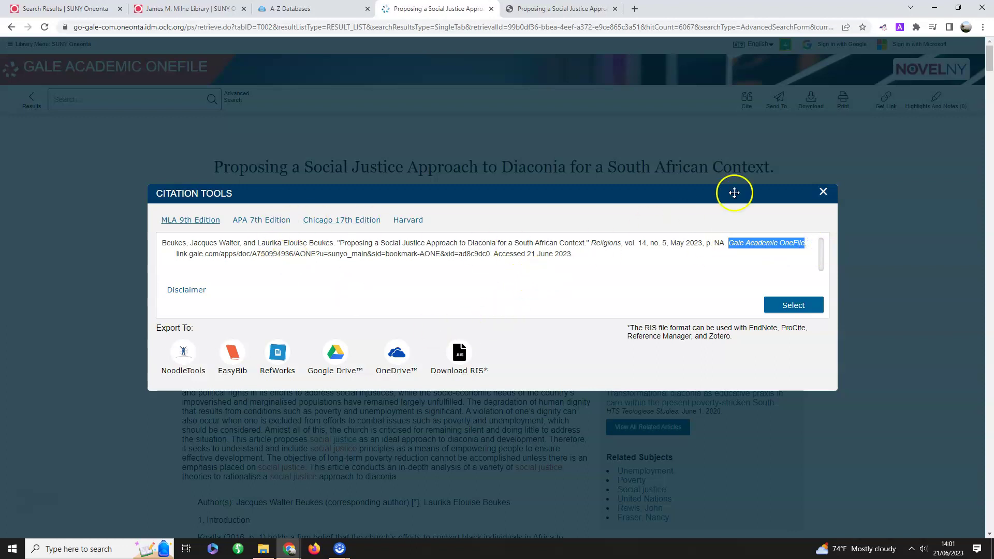
{"action": "left_click", "coordinate": [823, 192]}
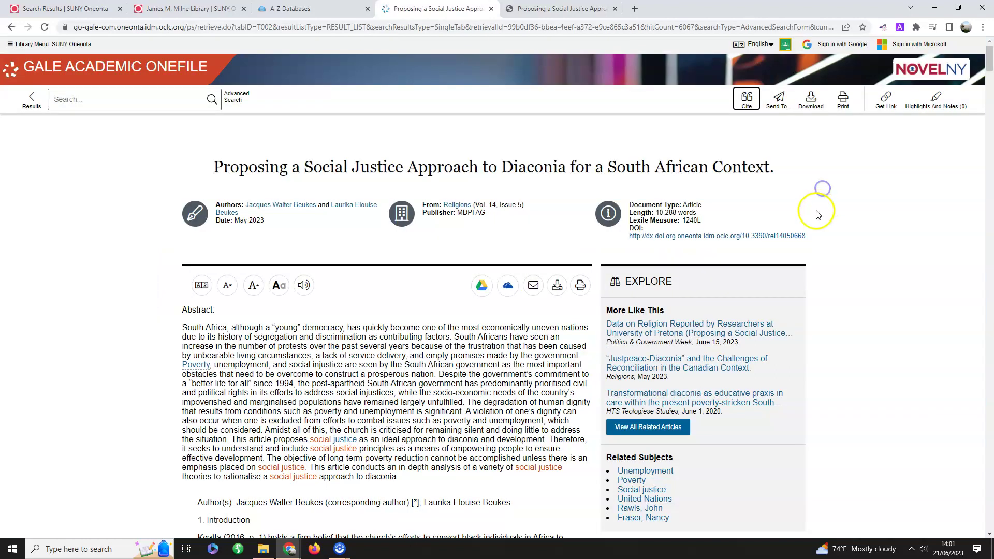
{"action": "scroll", "coordinate": [493, 326], "scroll_direction": "down", "scroll_amount": 3}
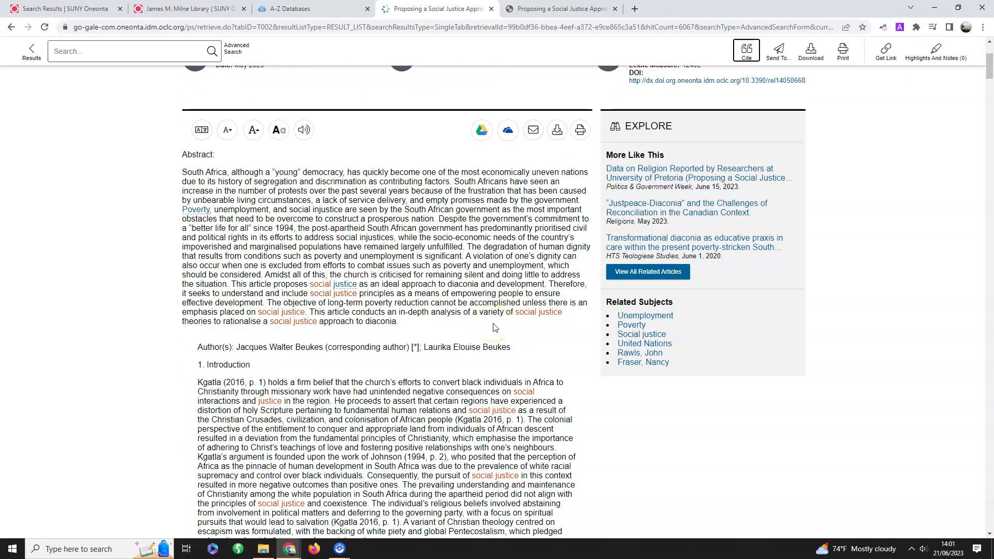
{"action": "scroll", "coordinate": [493, 327], "scroll_direction": "up", "scroll_amount": 3}
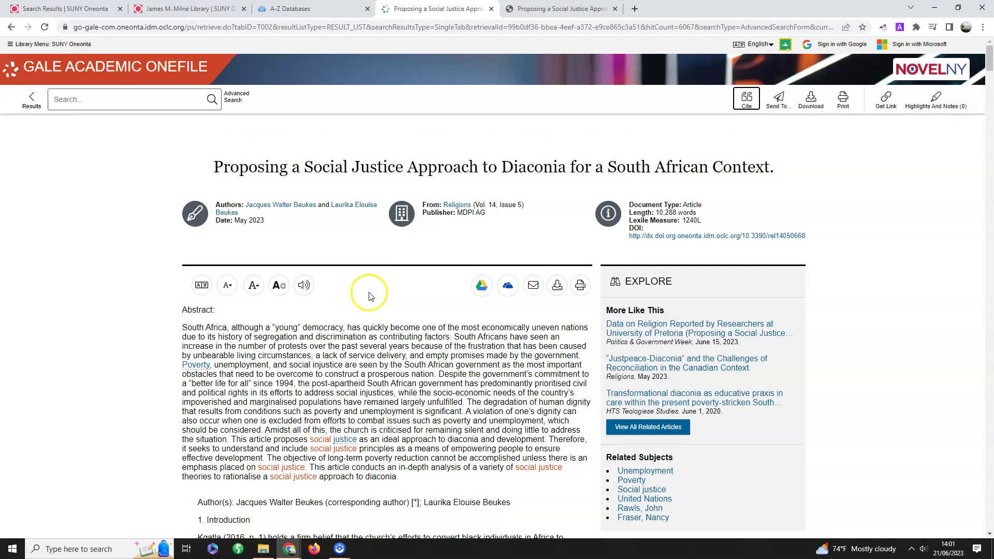